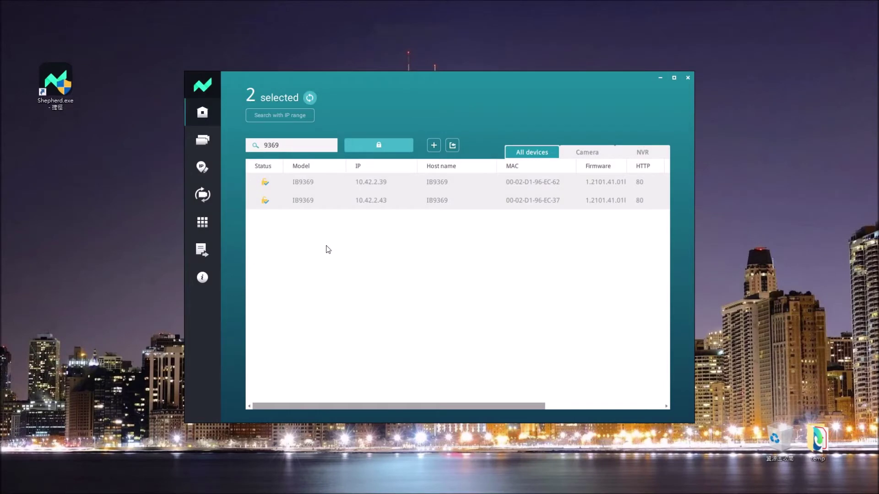
# Start a new template using the IB9369 camera at 10.42.2.39 as its source.
pyautogui.click(211, 139)
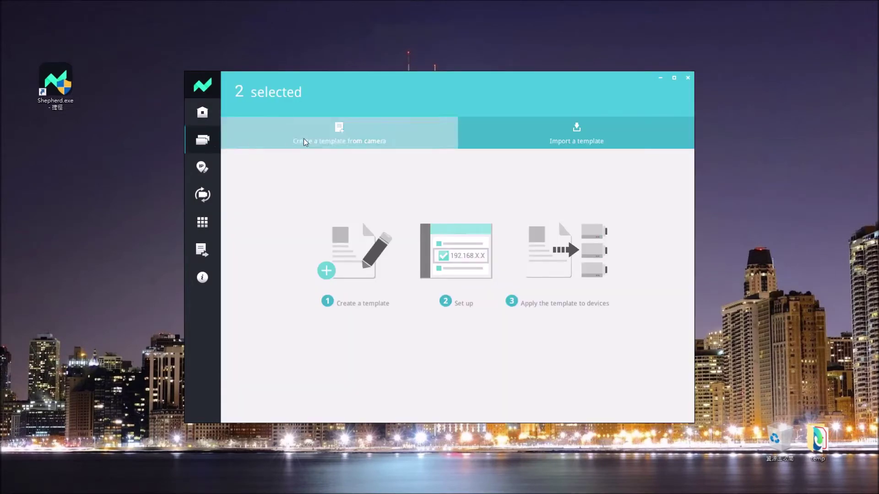
pyautogui.click(323, 134)
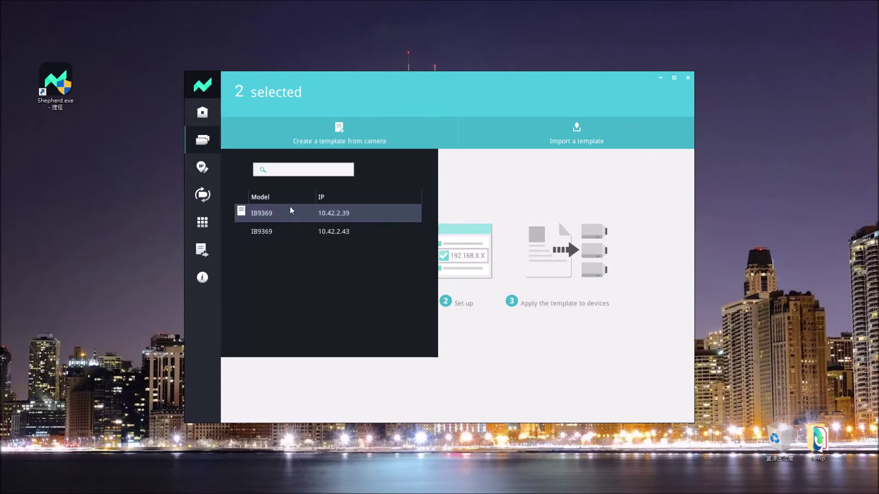
pyautogui.click(265, 213)
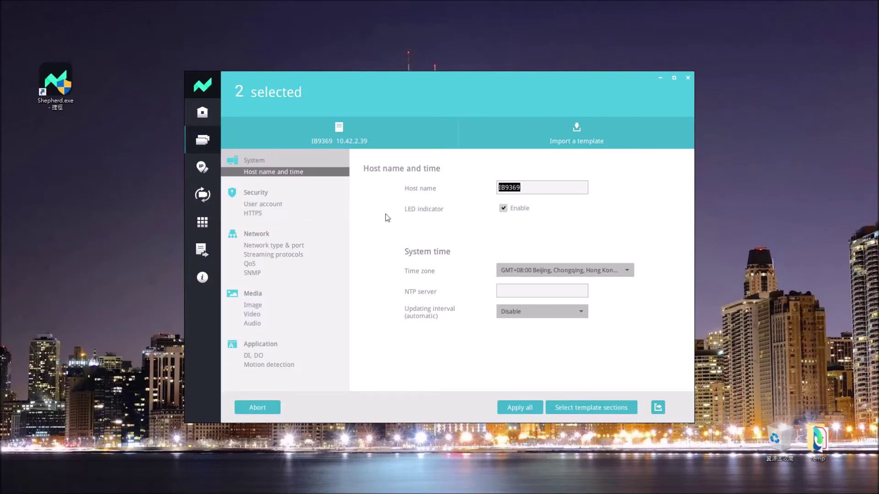
# Disable the LED indicator and set time zone GMT-06:00 Central Time (US and Canada) with daylight saving.
pyautogui.click(504, 210)
pyautogui.click(627, 271)
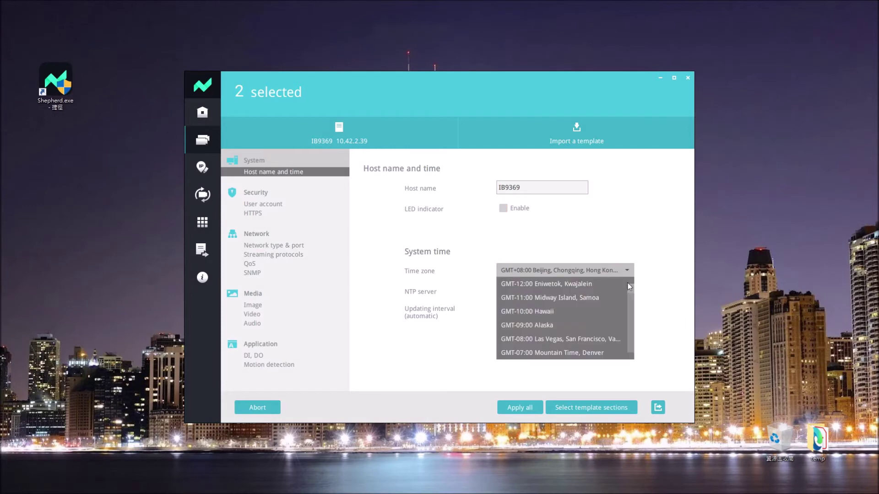
pyautogui.moveTo(631, 292); pyautogui.dragTo(631, 303)
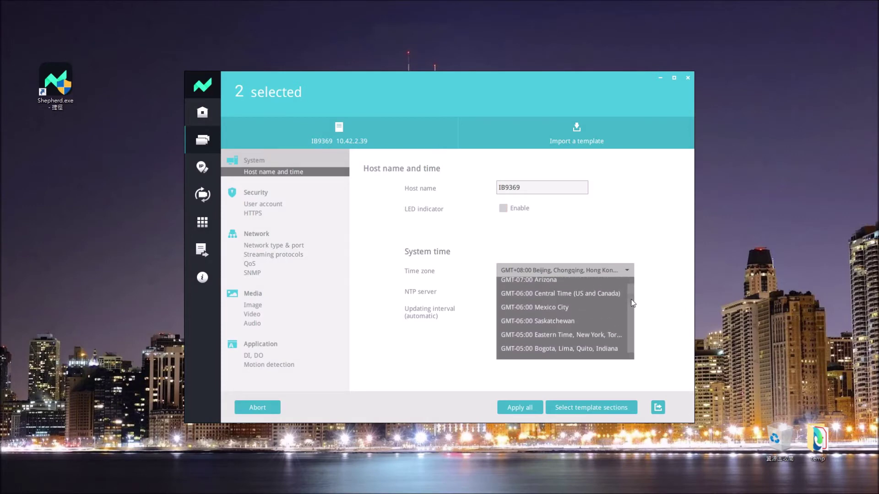
pyautogui.click(608, 292)
pyautogui.click(503, 292)
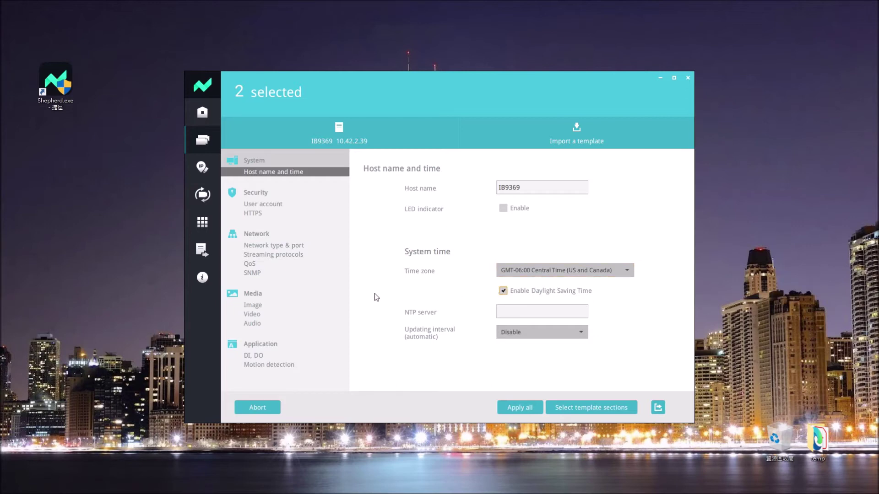
pyautogui.click(255, 309)
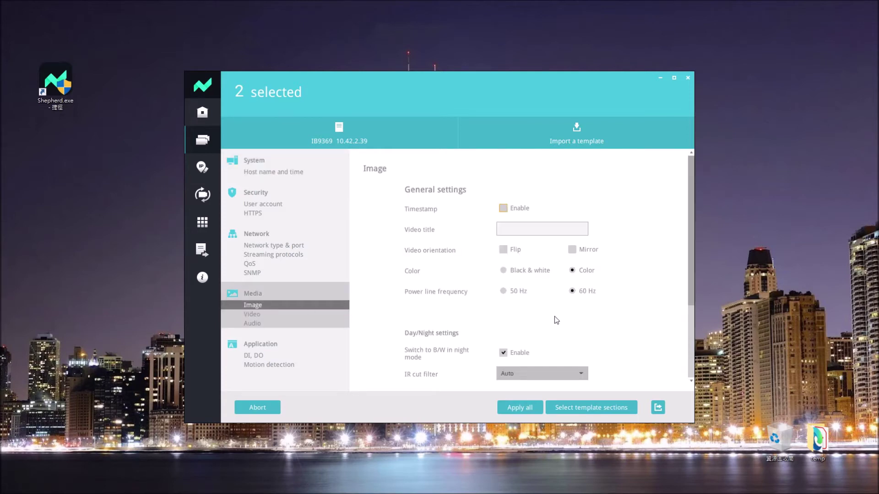
# Turn on the template's timestamp and choose Day for the IR cut filter.
pyautogui.click(503, 209)
pyautogui.moveTo(690, 281); pyautogui.dragTo(689, 317)
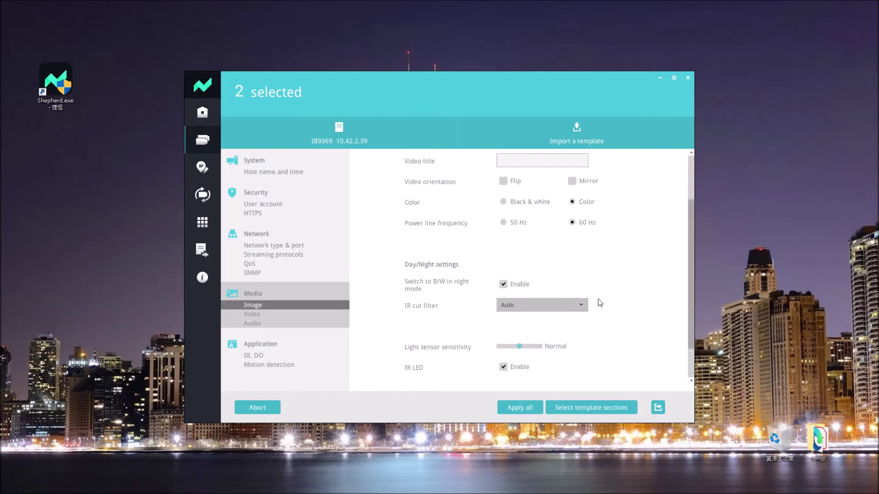
pyautogui.click(572, 303)
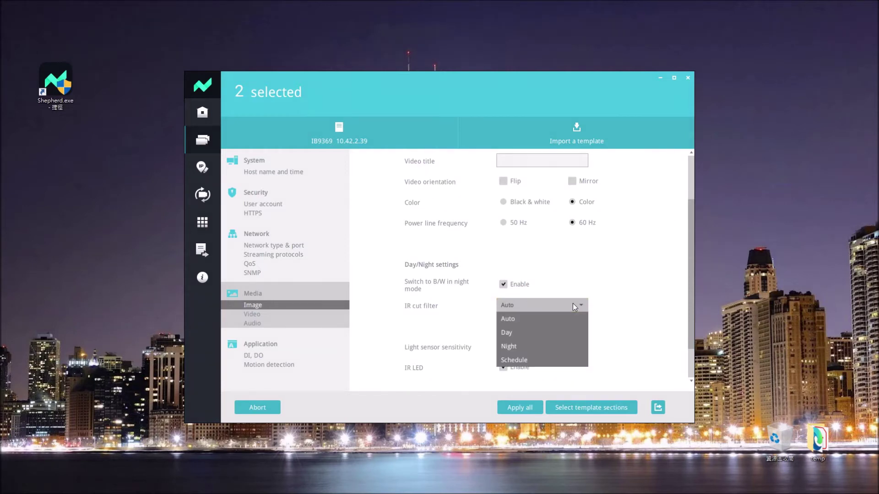
pyautogui.click(542, 331)
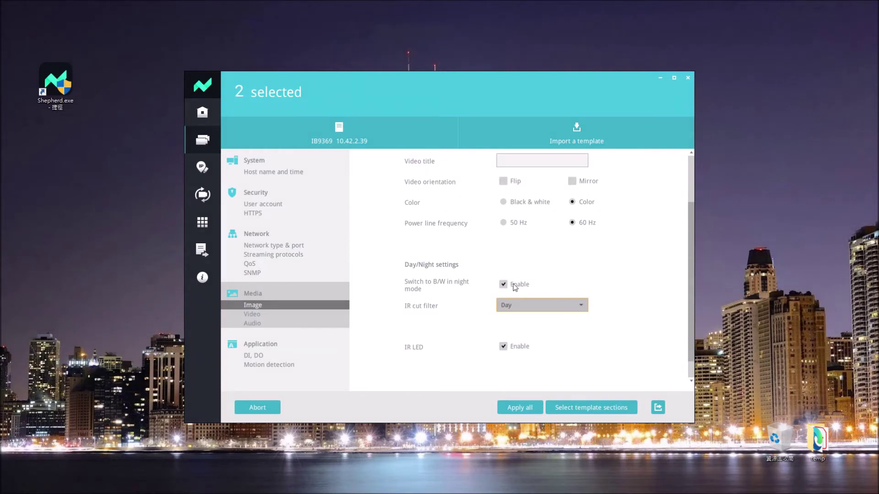
pyautogui.click(259, 317)
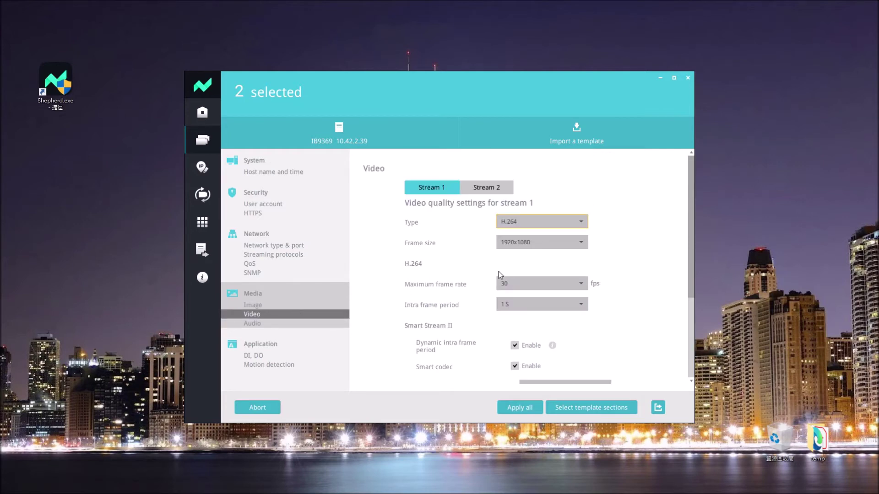
# Set stream 1 to H.265 encoding, 15 fps maximum frame rate, and 2M target bit rate.
pyautogui.click(584, 221)
pyautogui.click(524, 266)
pyautogui.click(582, 284)
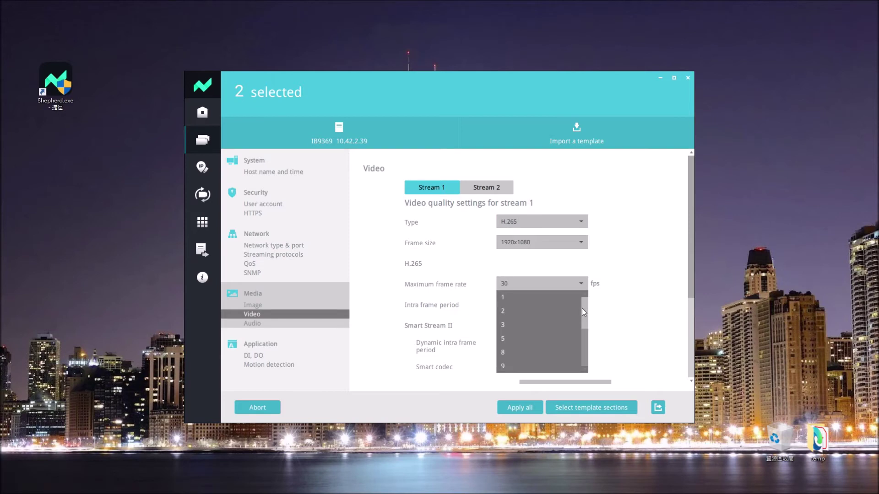
pyautogui.click(536, 343)
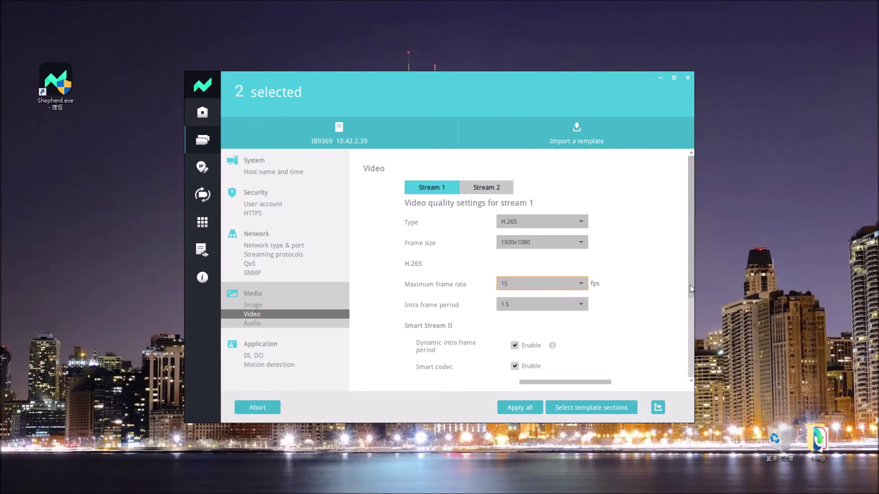
pyautogui.scroll(-3, 690, 285)
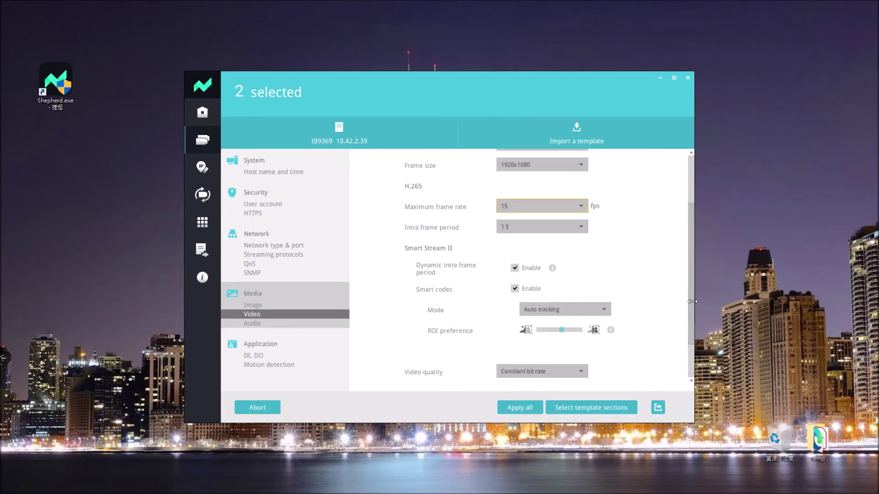
pyautogui.scroll(-2, 691, 337)
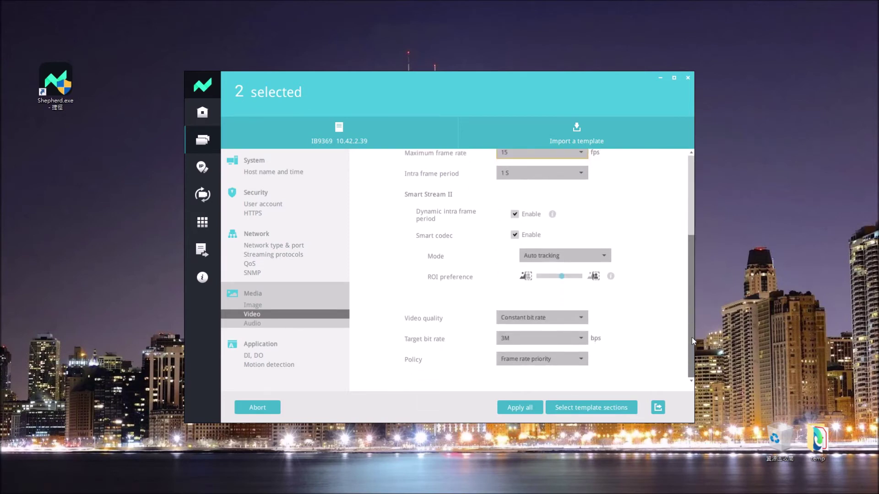
pyautogui.click(580, 339)
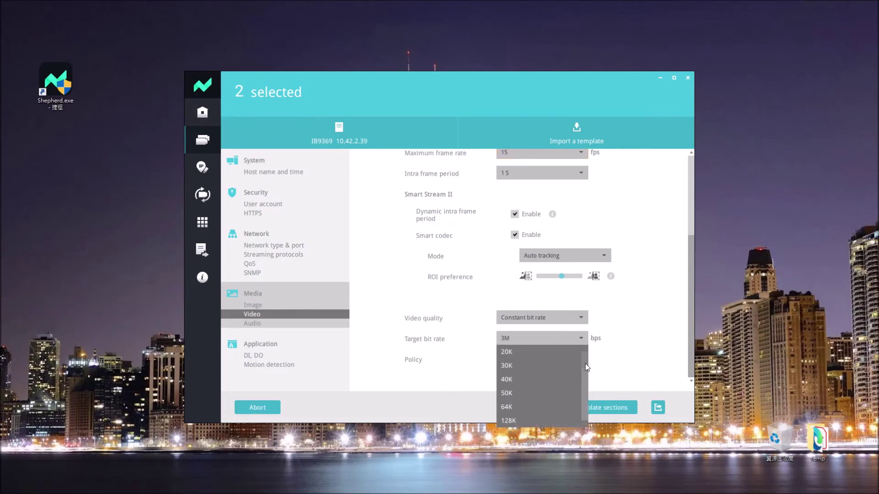
pyautogui.moveTo(584, 361); pyautogui.dragTo(584, 387)
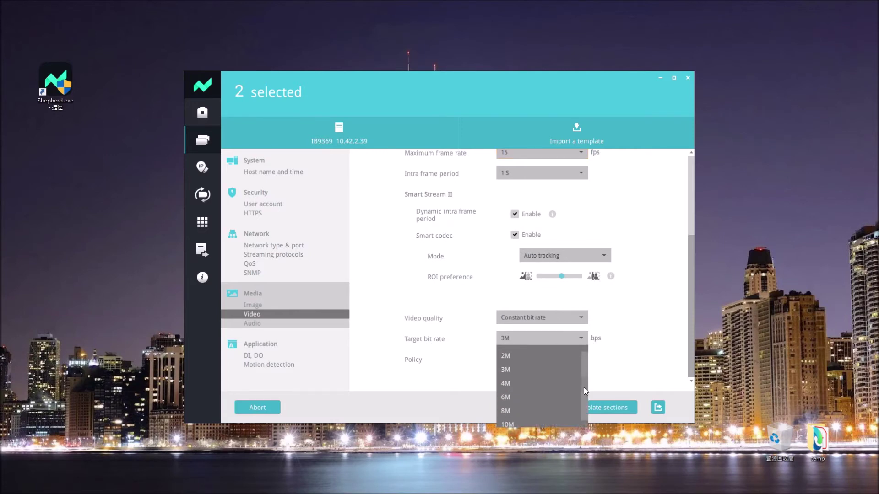
pyautogui.click(535, 355)
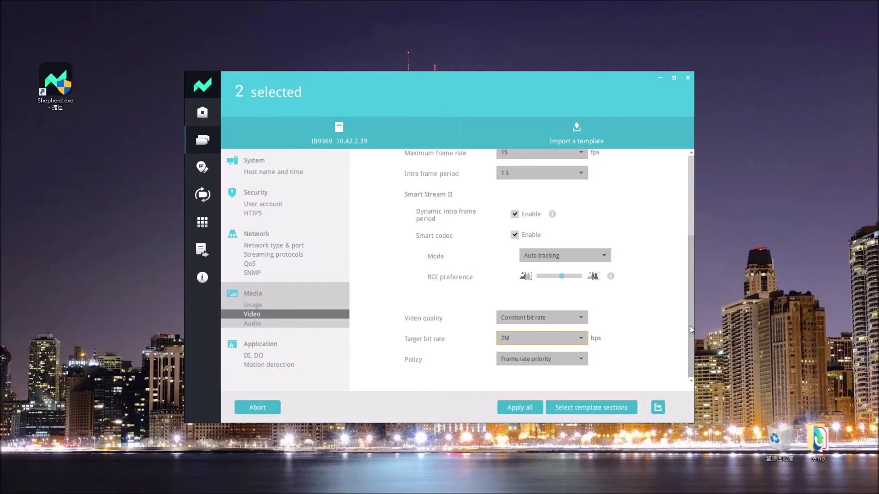
pyautogui.moveTo(690, 323); pyautogui.dragTo(692, 219)
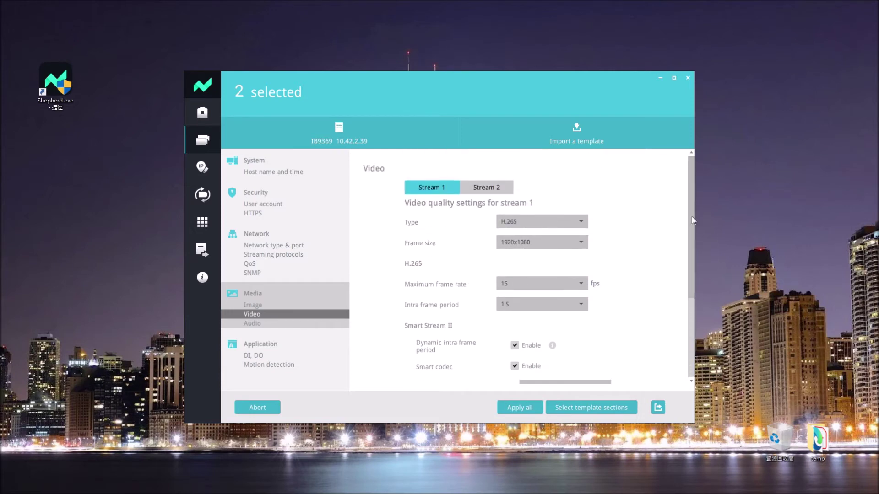
# Review the template's Audio settings, then bring up the template section selection dialog.
pyautogui.click(268, 324)
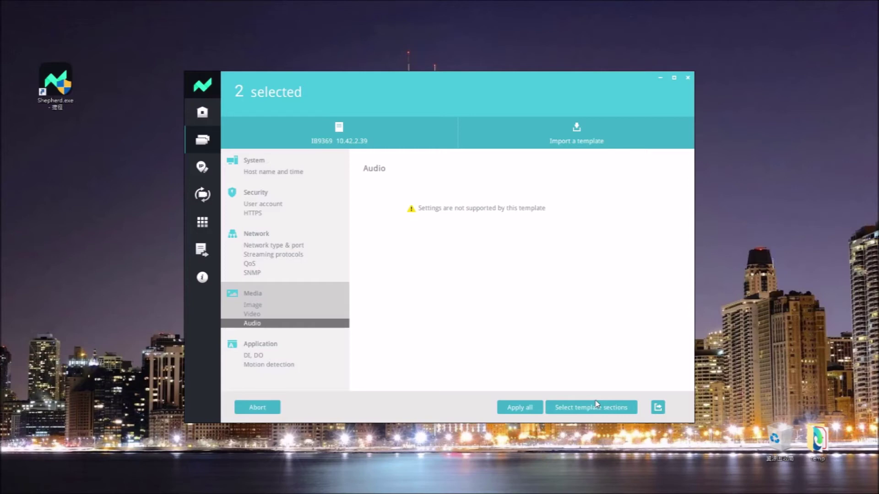
pyautogui.click(595, 409)
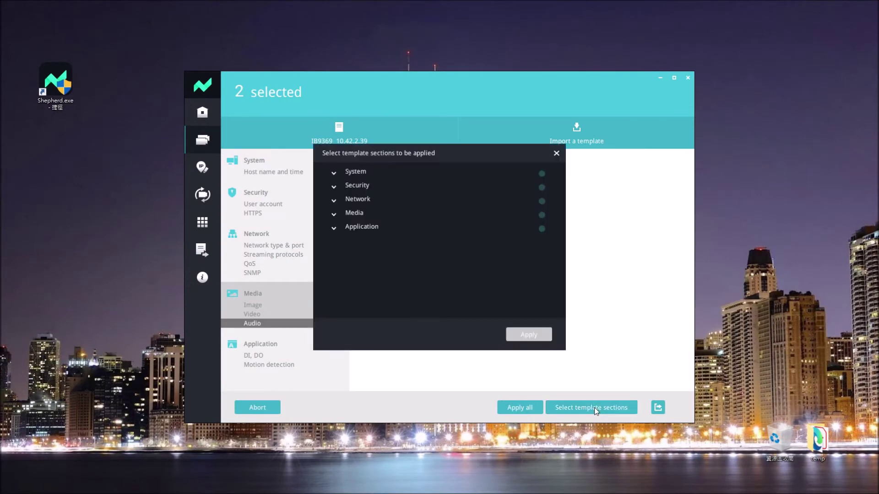
# In the System section, include the LED indicator and System time settings.
pyautogui.click(338, 176)
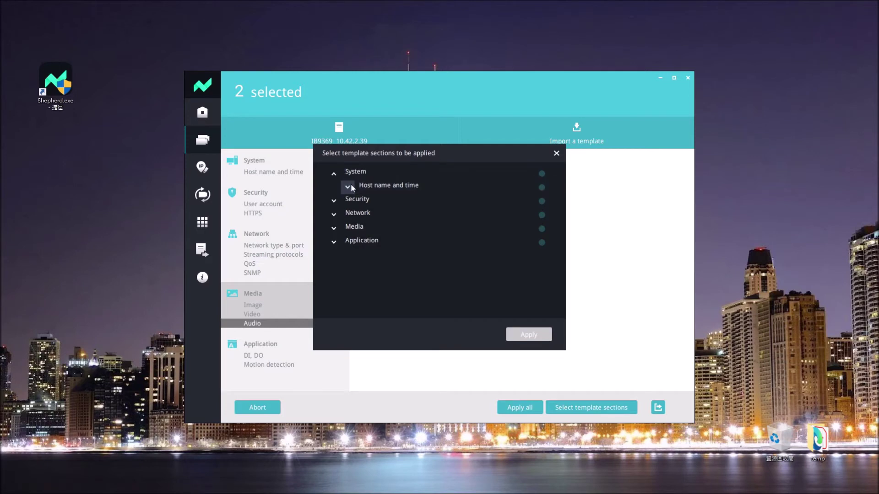
pyautogui.click(349, 186)
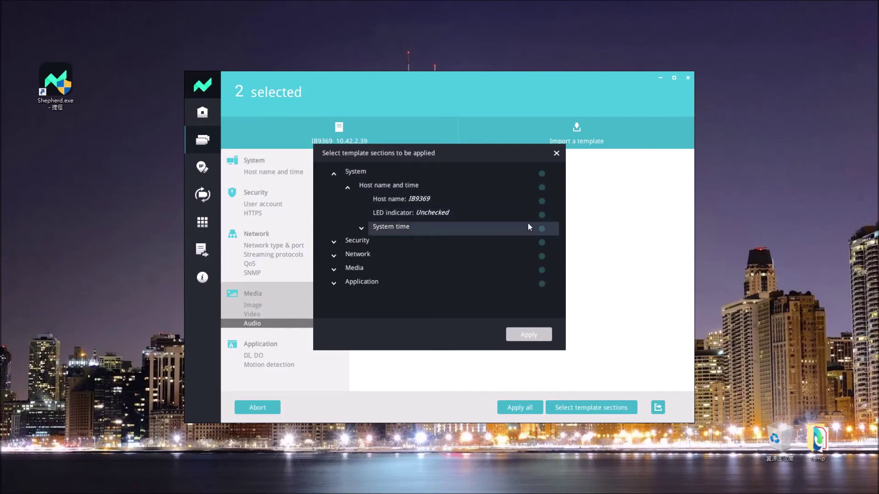
pyautogui.click(542, 215)
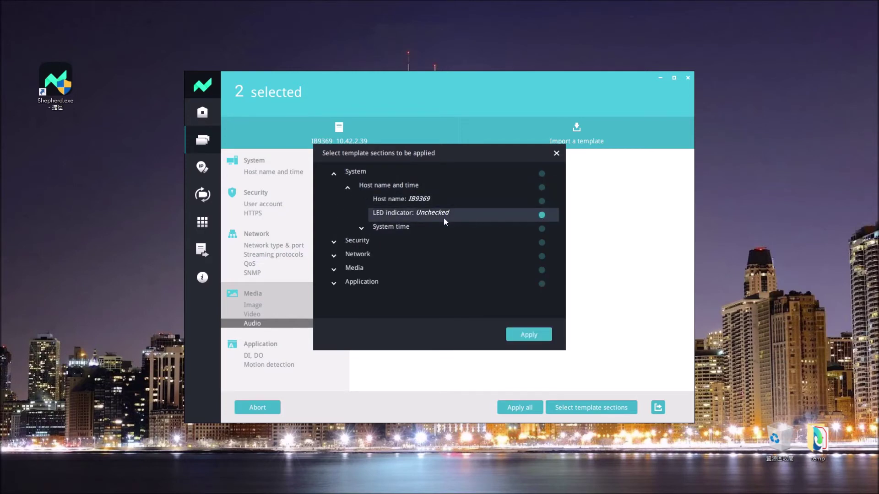
pyautogui.click(361, 229)
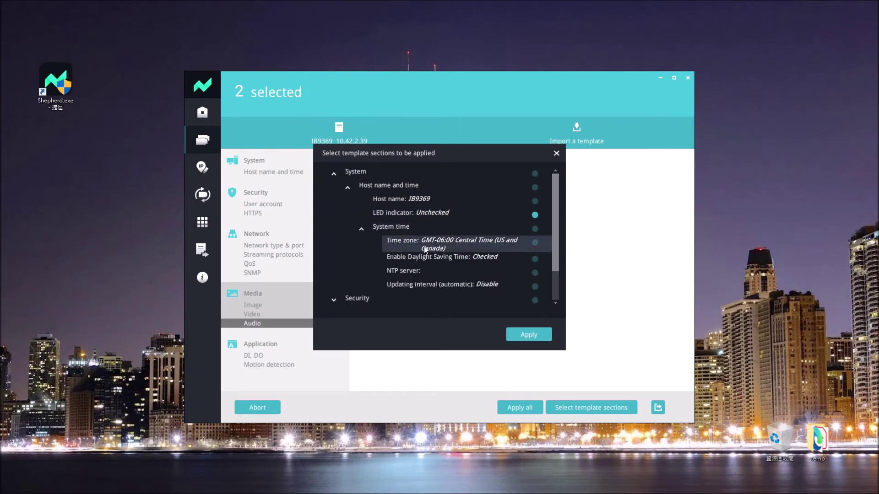
pyautogui.click(364, 228)
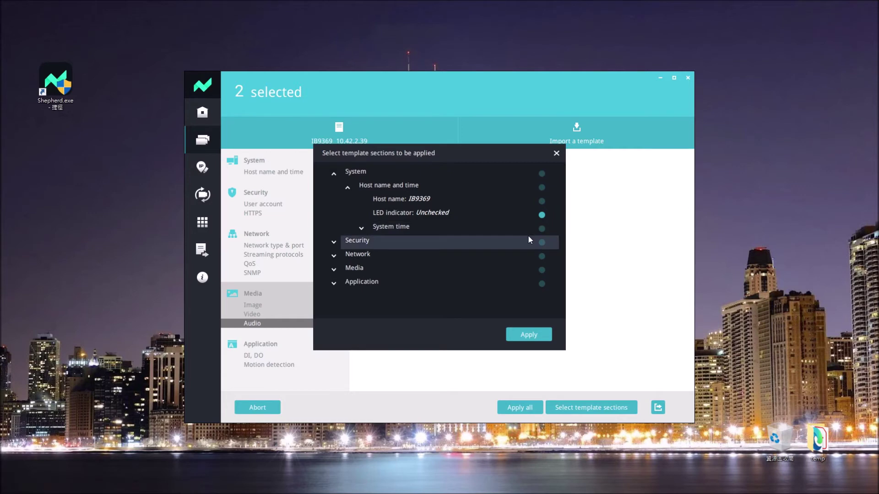
pyautogui.click(542, 229)
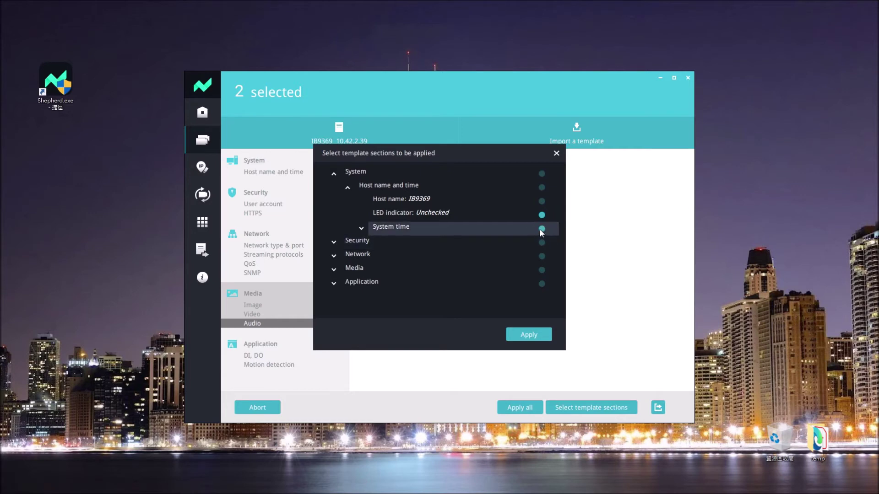
pyautogui.click(364, 226)
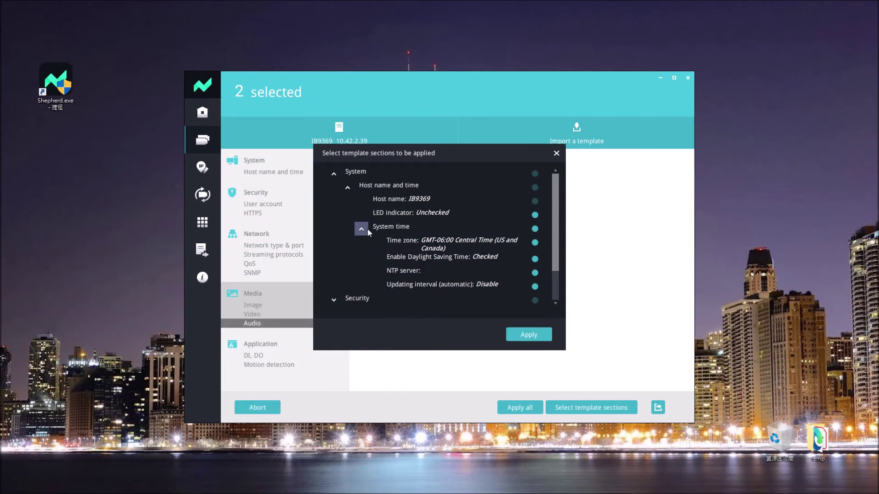
# Exclude the NTP server setting and include the Media Image settings.
pyautogui.click(536, 273)
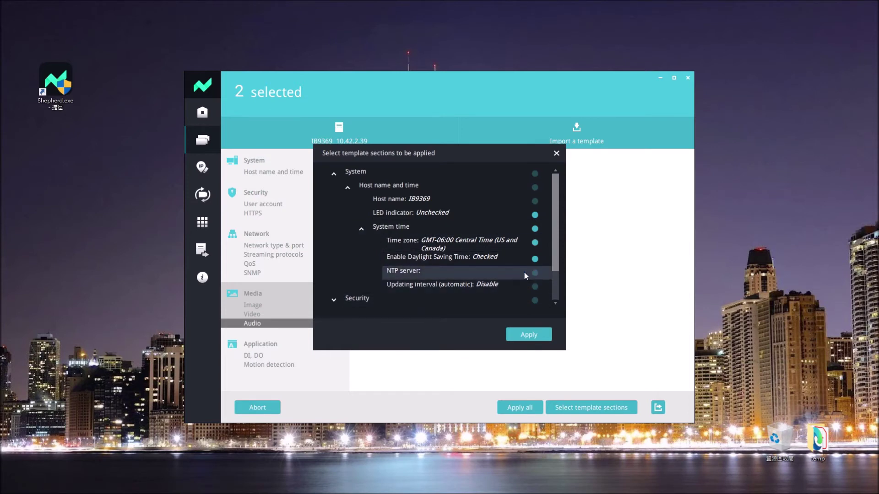
pyautogui.scroll(-1, 489, 256)
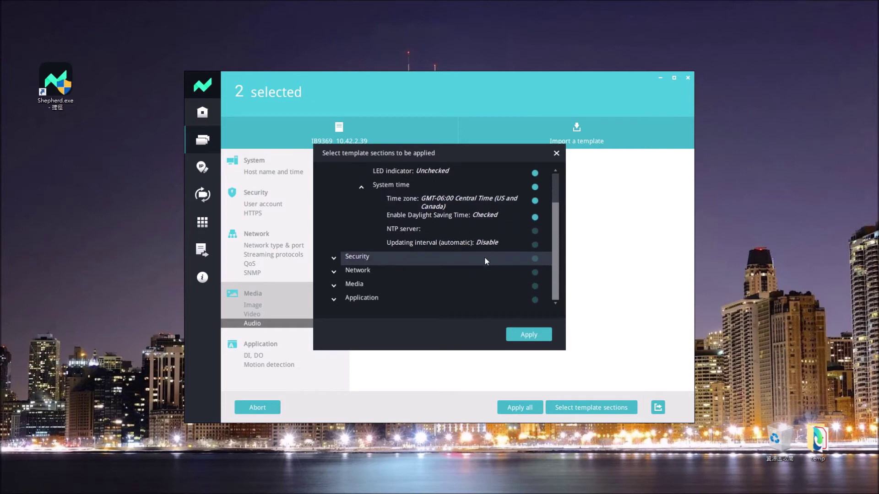
pyautogui.click(337, 284)
pyautogui.scroll(-1, 394, 283)
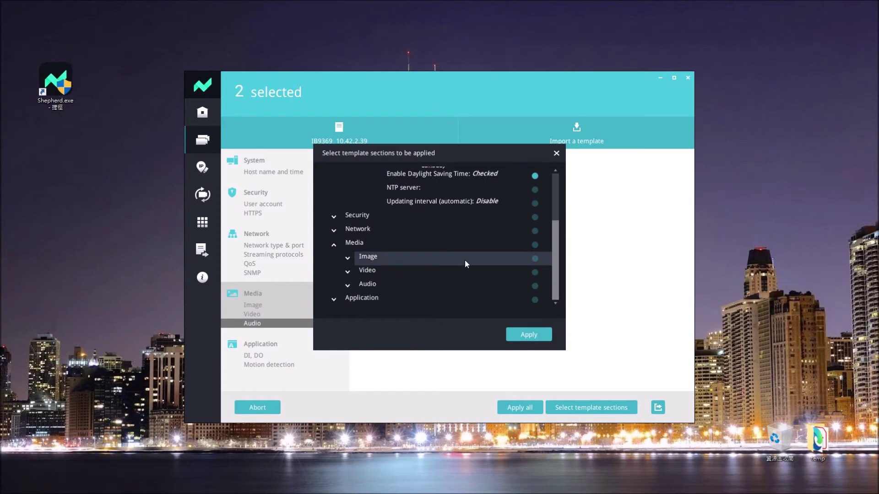
pyautogui.click(534, 258)
# Clear the Image section's settings, then re-include the Day/Night settings.
pyautogui.click(354, 258)
pyautogui.scroll(-1, 394, 273)
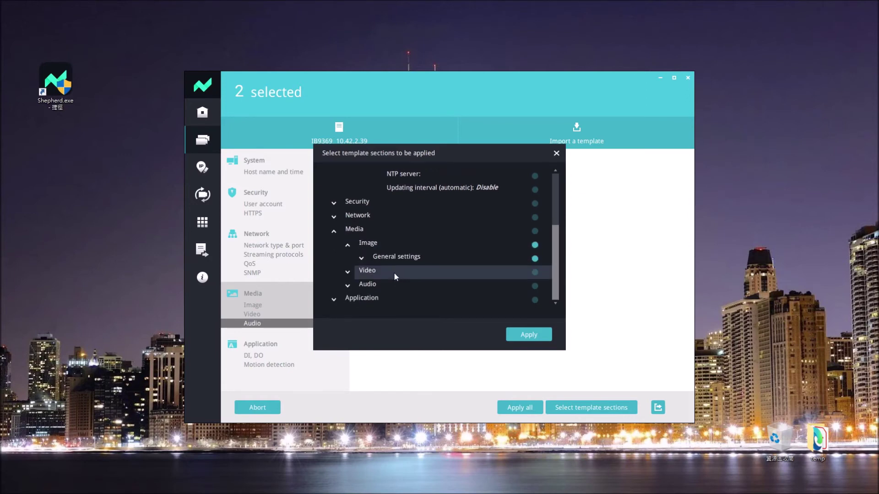
pyautogui.click(363, 259)
pyautogui.scroll(-2, 426, 265)
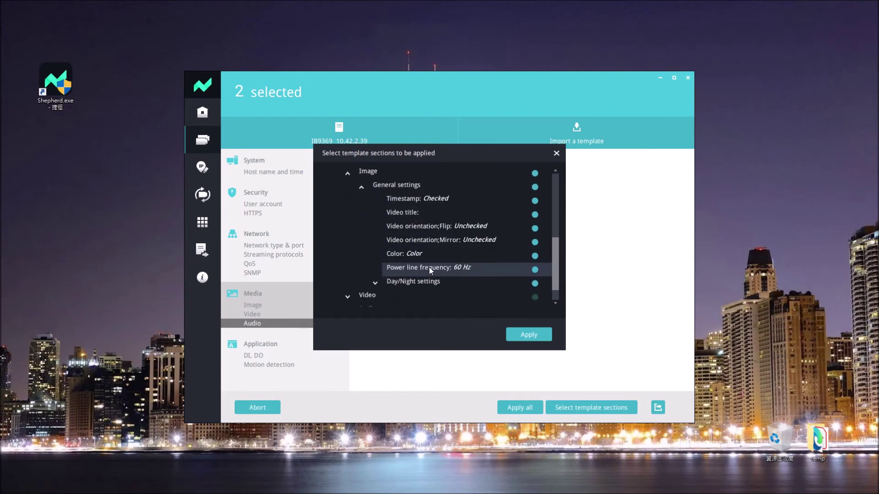
pyautogui.scroll(-1, 440, 266)
pyautogui.scroll(2, 455, 259)
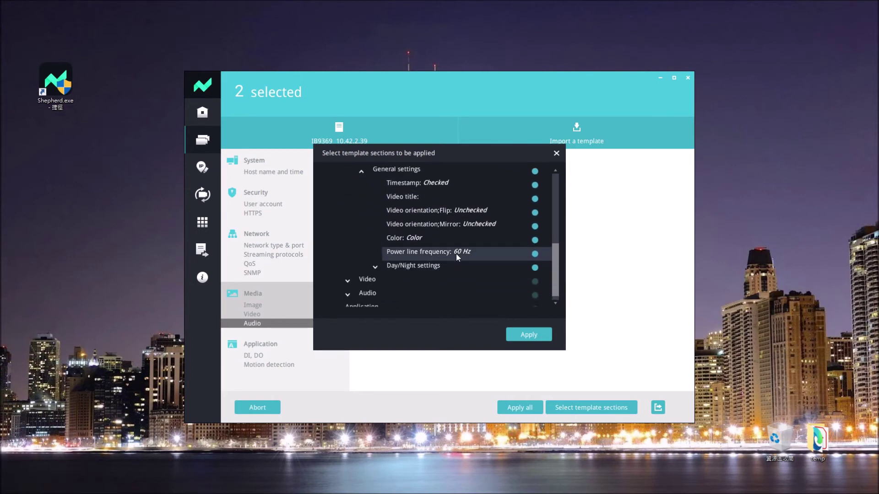
pyautogui.click(535, 208)
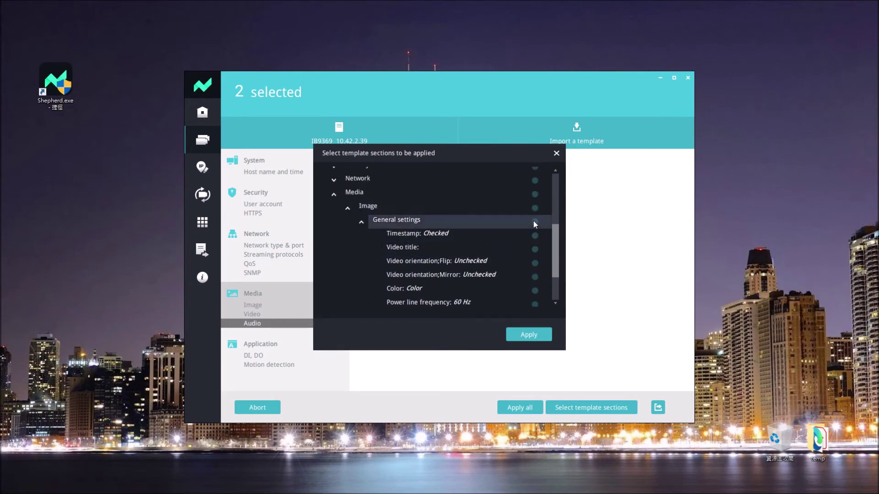
pyautogui.scroll(-2, 534, 248)
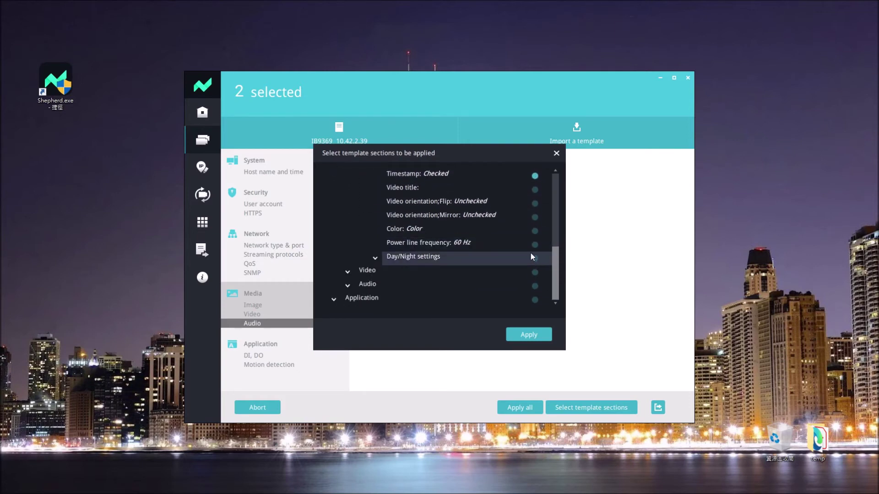
pyautogui.click(533, 256)
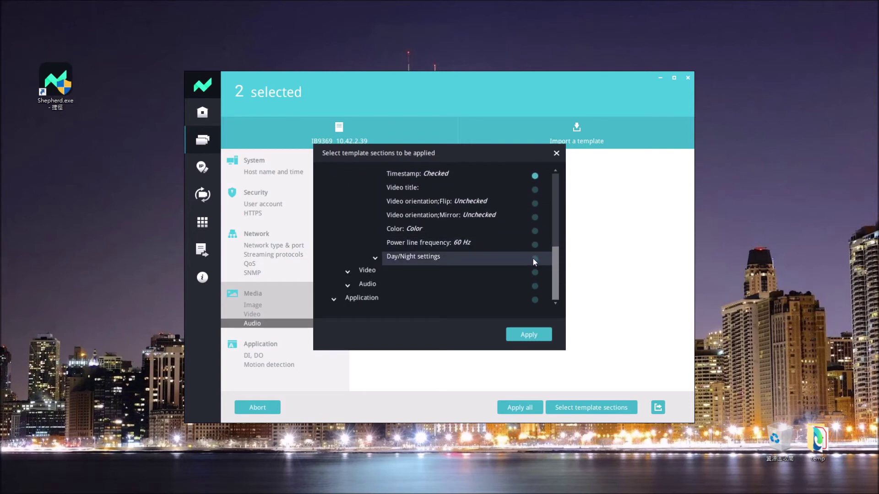
# Expand the Video streams and review what stream 1 quality settings contain.
pyautogui.click(349, 272)
pyautogui.scroll(-1, 413, 272)
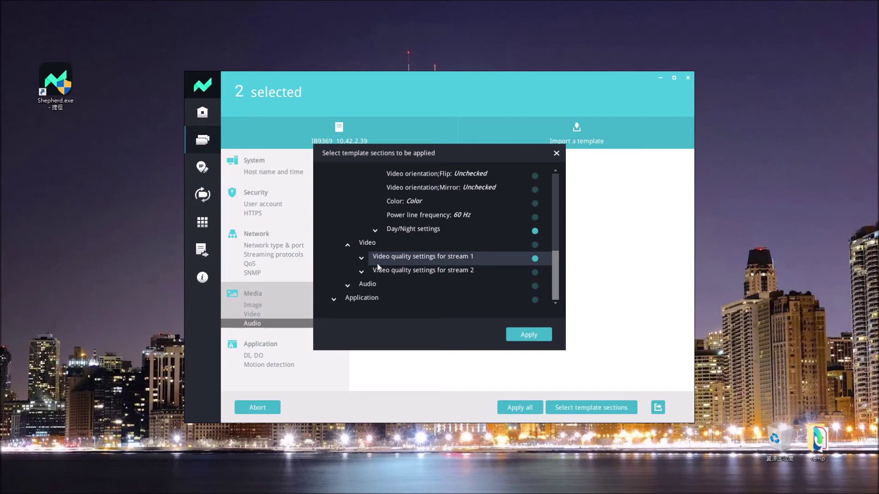
pyautogui.click(361, 259)
pyautogui.scroll(-2, 474, 282)
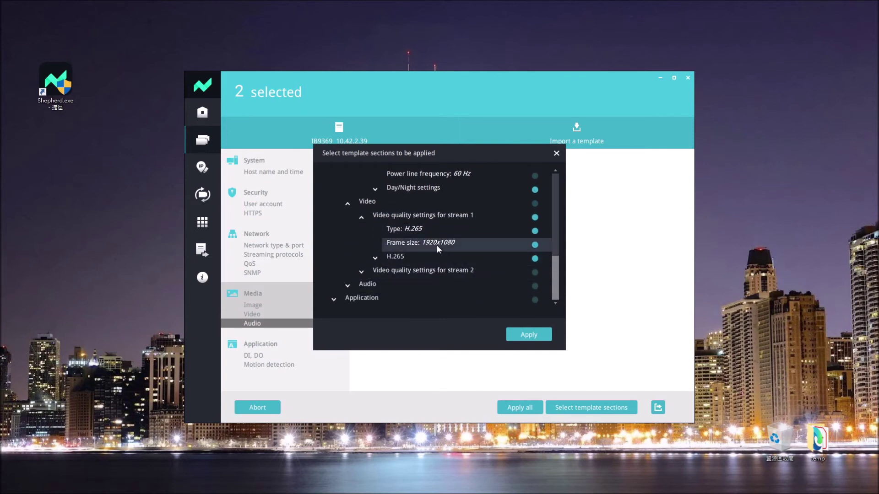
pyautogui.click(366, 219)
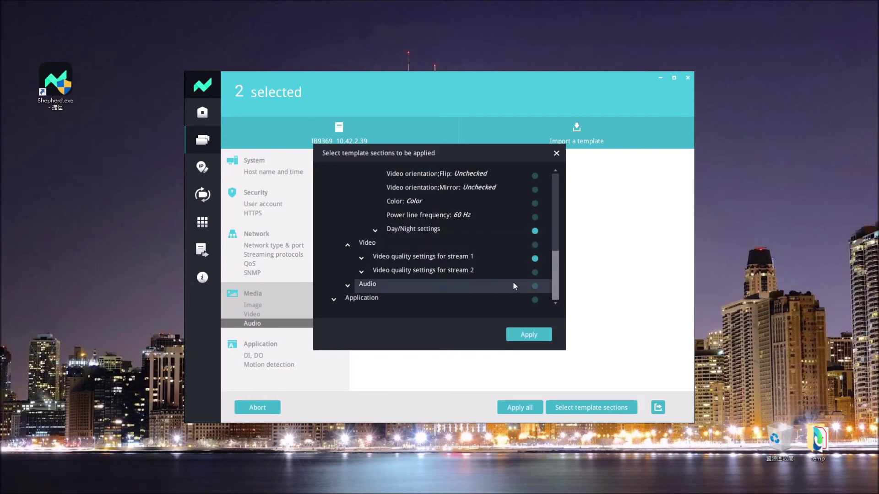
# Apply the selected sections to both cameras and wait for 'Applied successfully'.
pyautogui.click(529, 335)
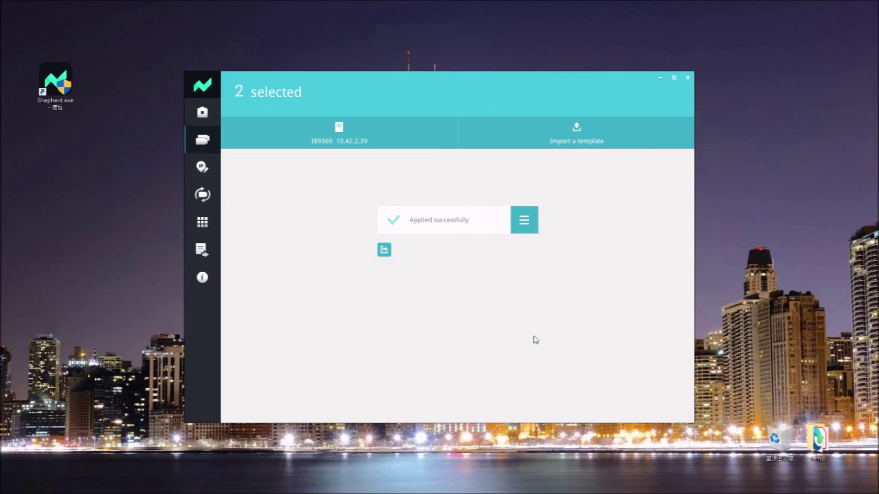
# Save the apply results as the 9369_template CSV on the desktop, then select camera 10.42.2.43 in the device list.
pyautogui.click(384, 251)
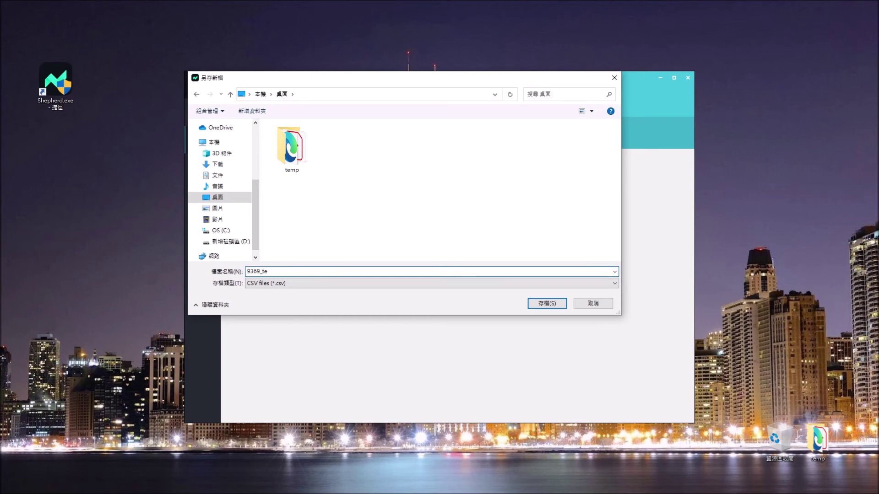
pyautogui.press('Return')
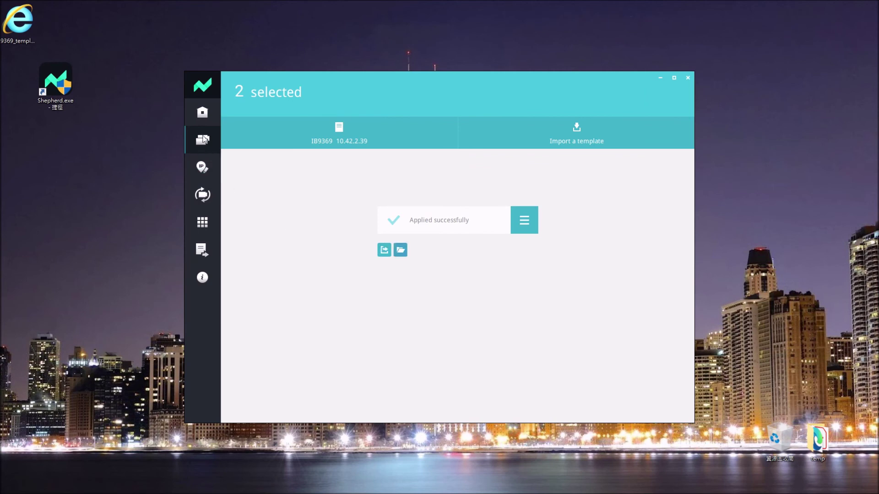
pyautogui.click(203, 112)
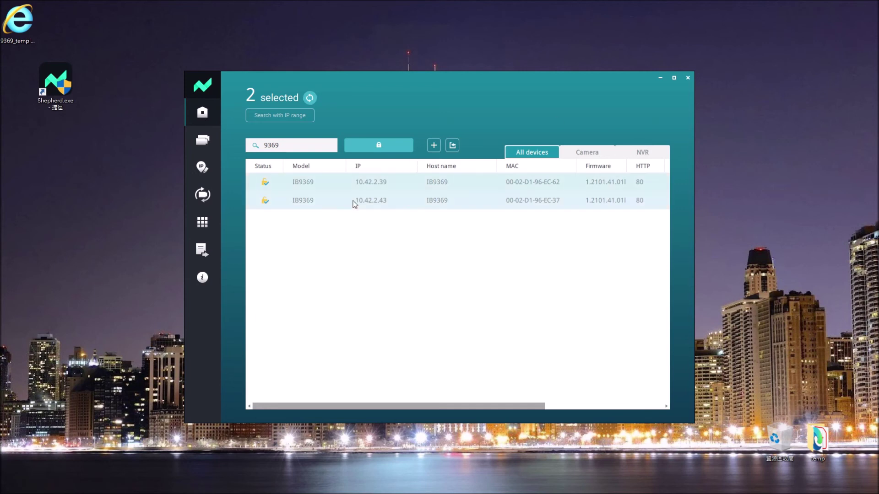
pyautogui.click(354, 203)
# Sign in to camera 10.42.2.43's web page with the account username and password, then open Configuration.
pyautogui.doubleClick(354, 203)
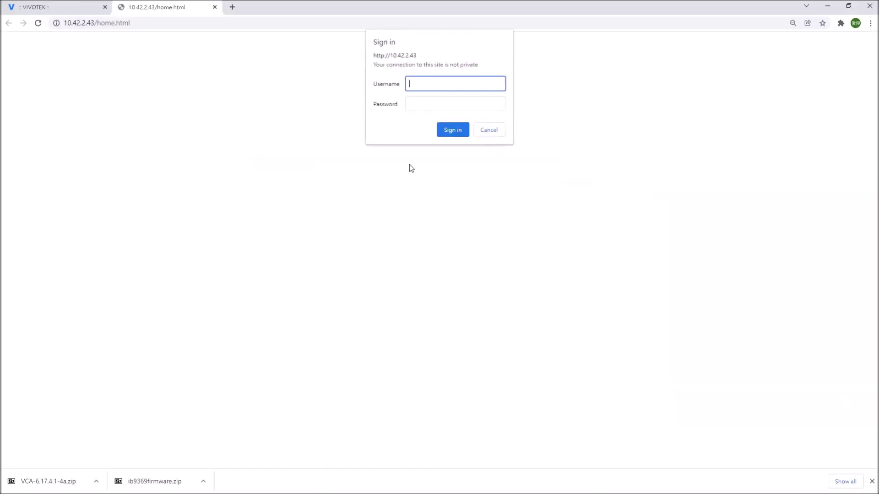
pyautogui.write('root')
pyautogui.press('Tab')
pyautogui.write('********')
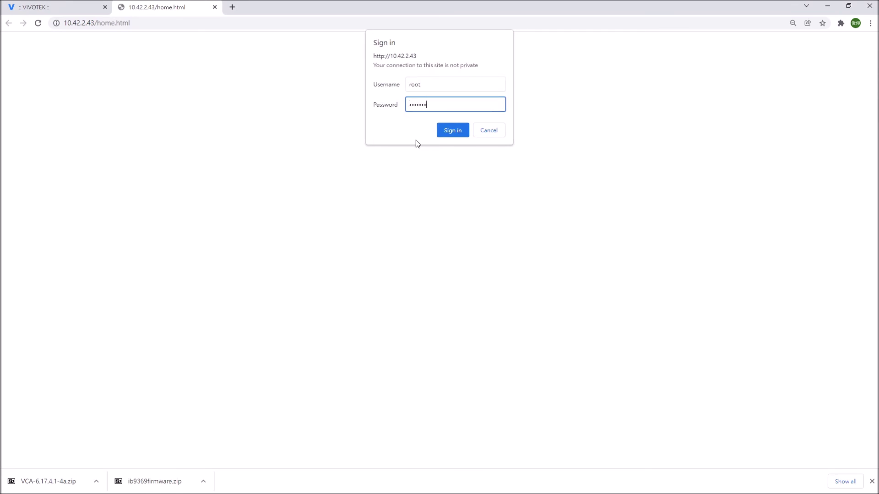
pyautogui.press('Return')
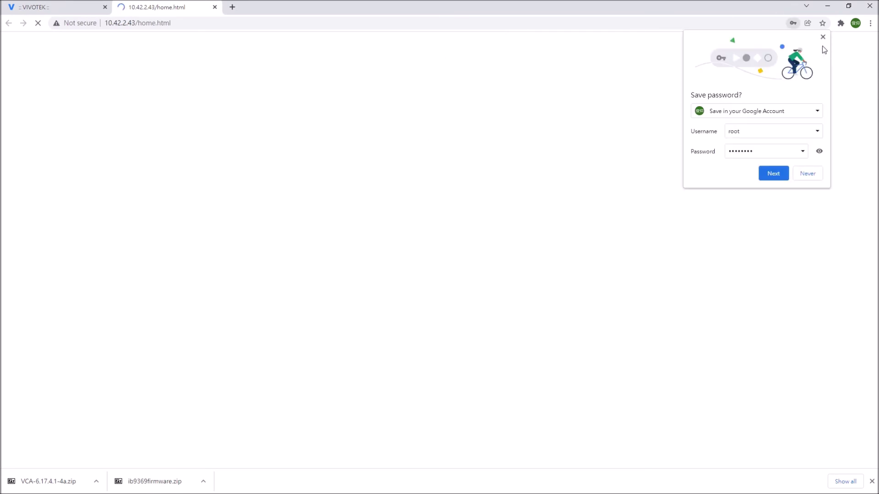
pyautogui.click(823, 37)
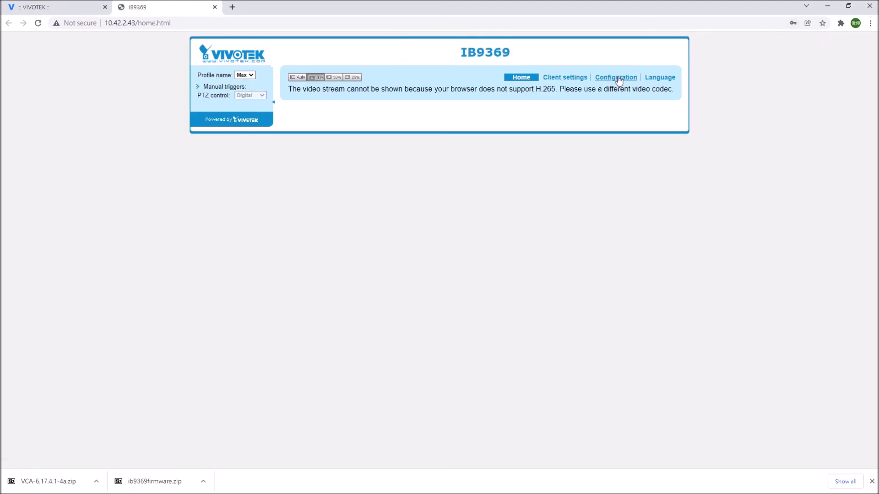
pyautogui.click(619, 77)
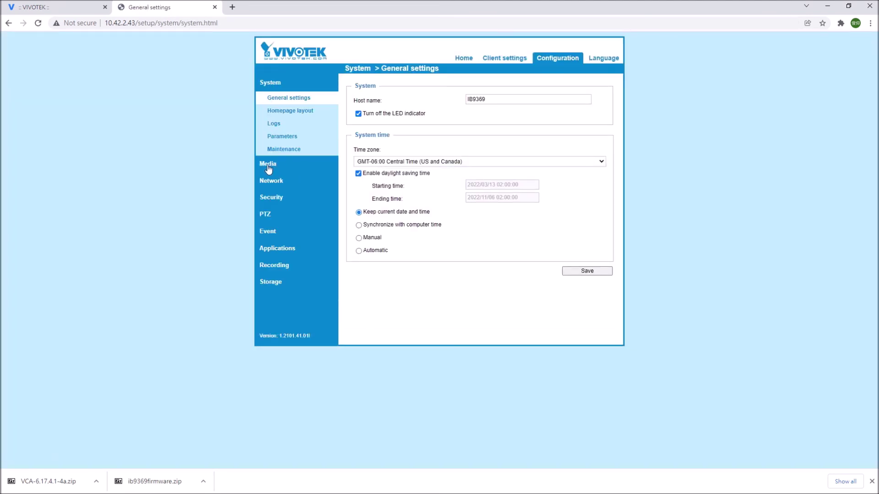
# Show the stream 1 video settings under Media > Video: H.265, 1920x1080, 15 fps, 2 Mbps maximum.
pyautogui.click(269, 170)
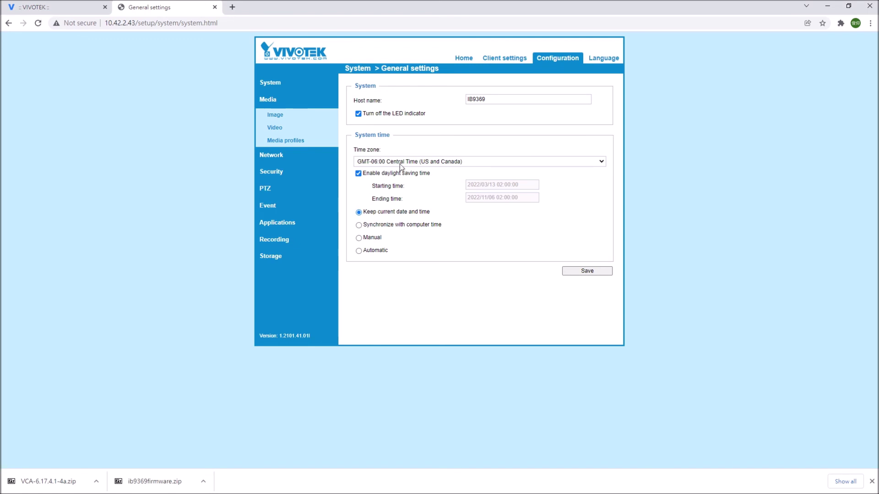
pyautogui.click(284, 120)
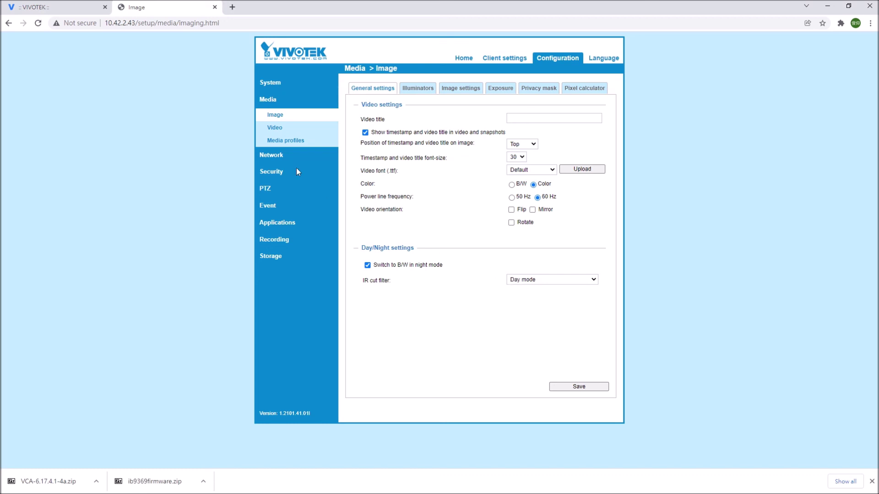
pyautogui.click(269, 128)
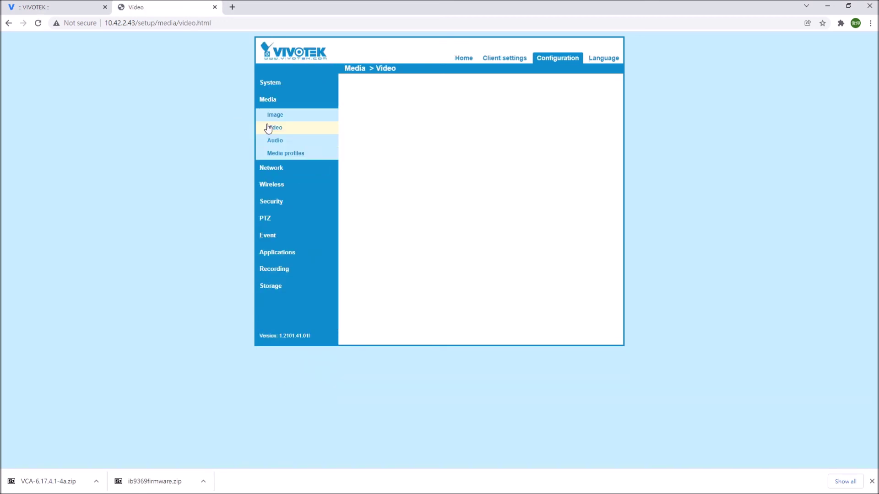
pyautogui.click(374, 106)
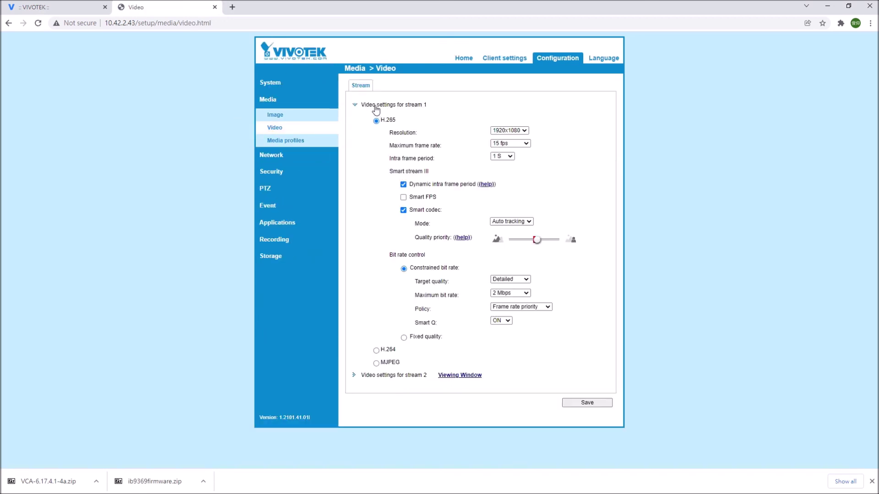